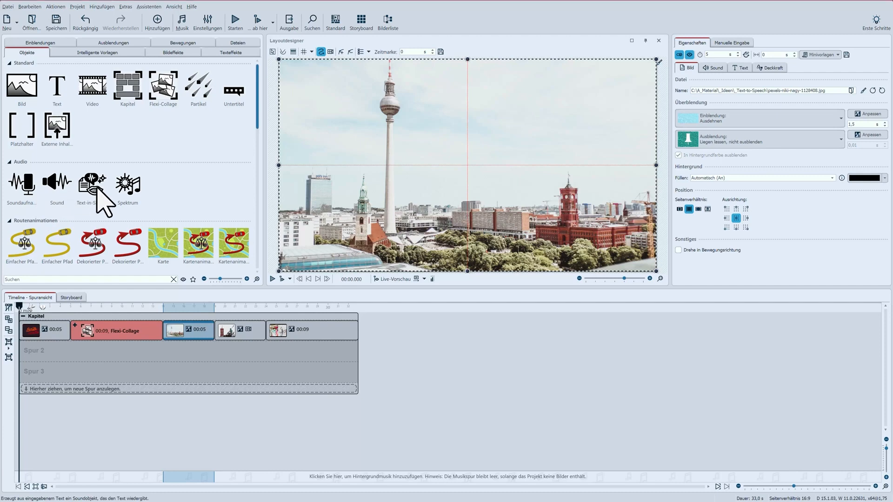
Add a Text-in-Sprache object on Spur 2 at the start of the Flexi-Collage and view the available voices
drag(96, 188, 71, 353)
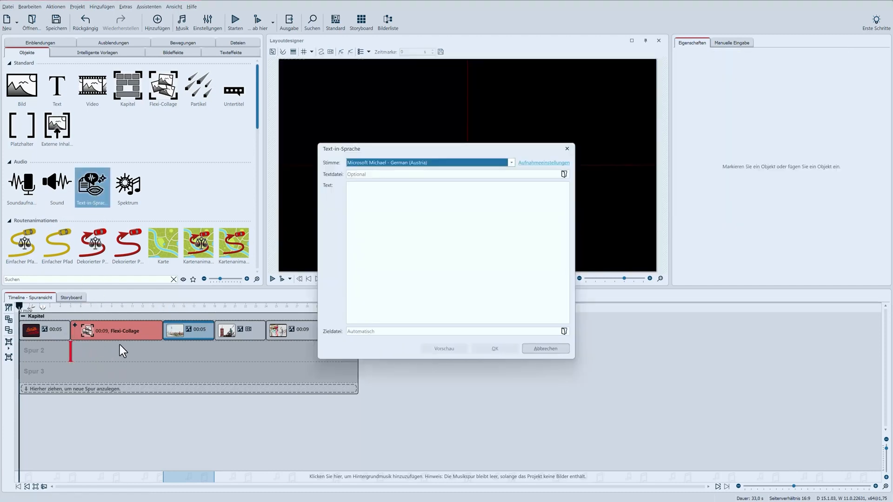
click(511, 162)
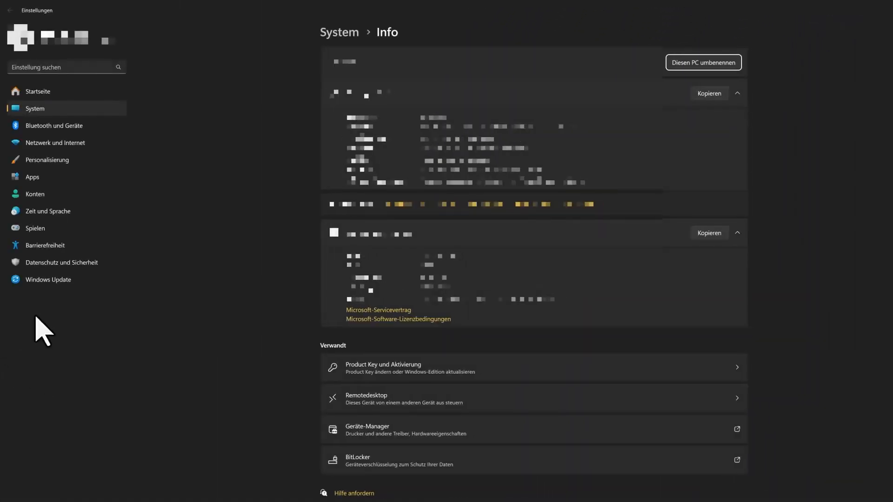
In Windows Settings, search for stimmen and open the Sprechstimmen hinzufügen result
click(32, 70)
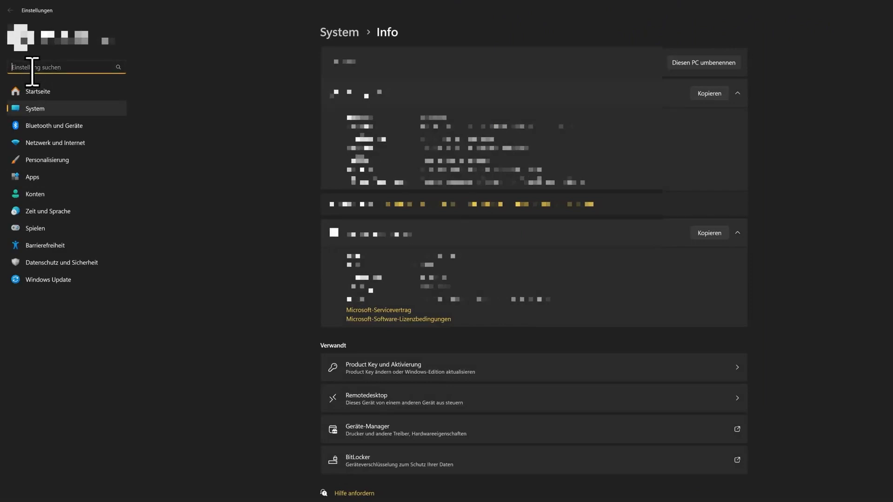
text(stimm)
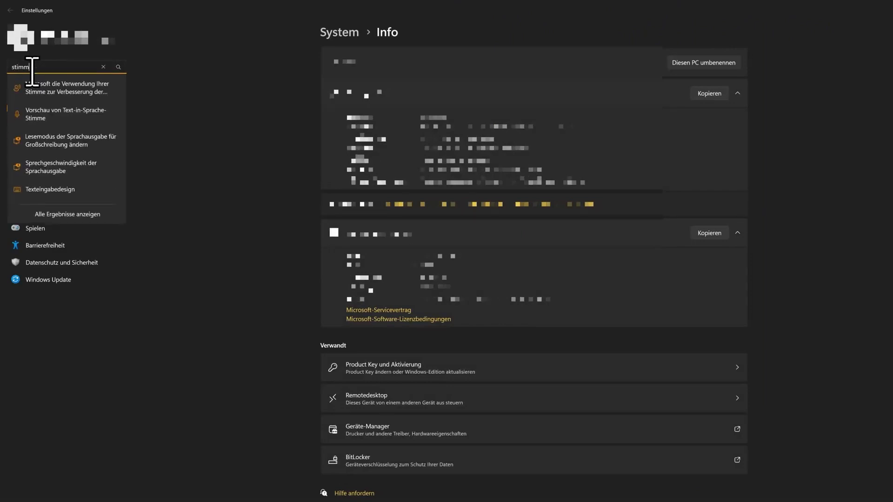
text(en)
key(Return)
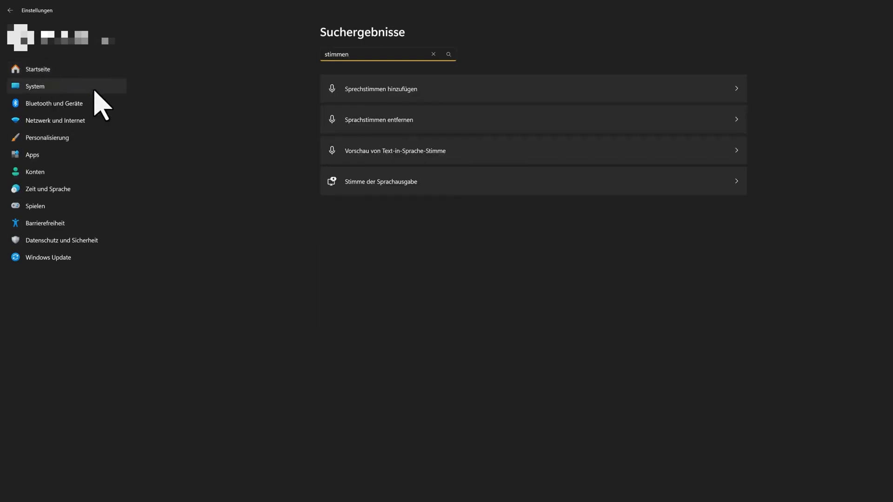
click(454, 94)
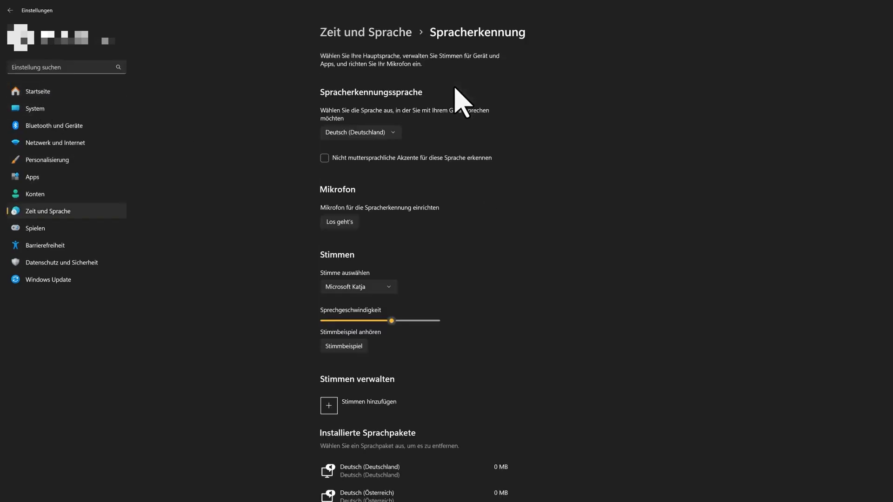
Check the selectable system voices, play the sample of Microsoft Katja and review the installed language packs
click(391, 288)
click(412, 293)
click(344, 350)
scroll(412, 360, down, 3)
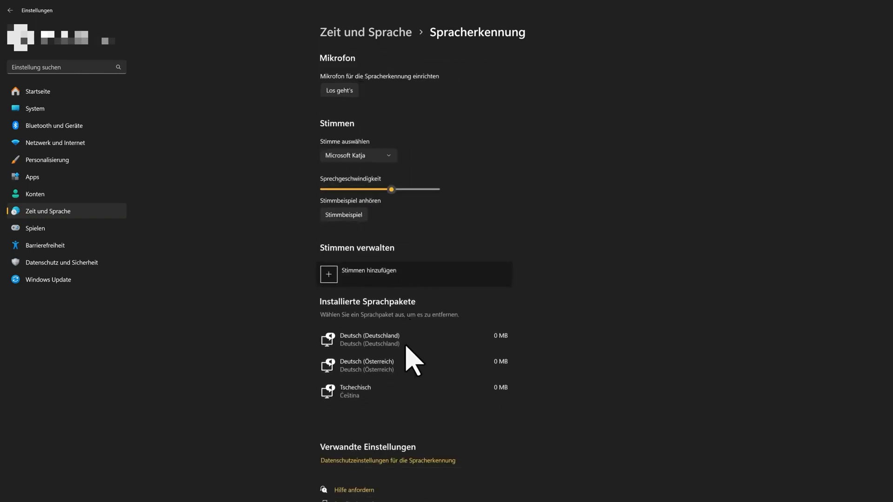
Browse the language packs available for adding voices as far as the English variants, and cancel the selection
click(363, 273)
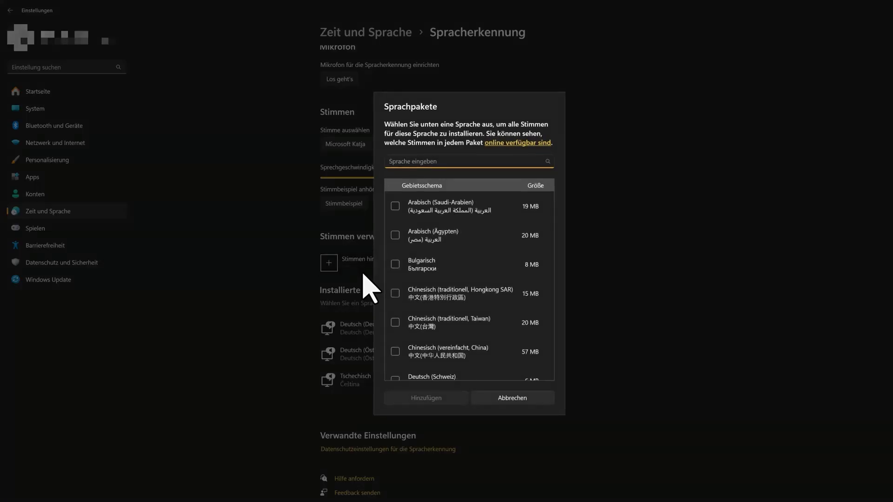
scroll(425, 279, down, 5)
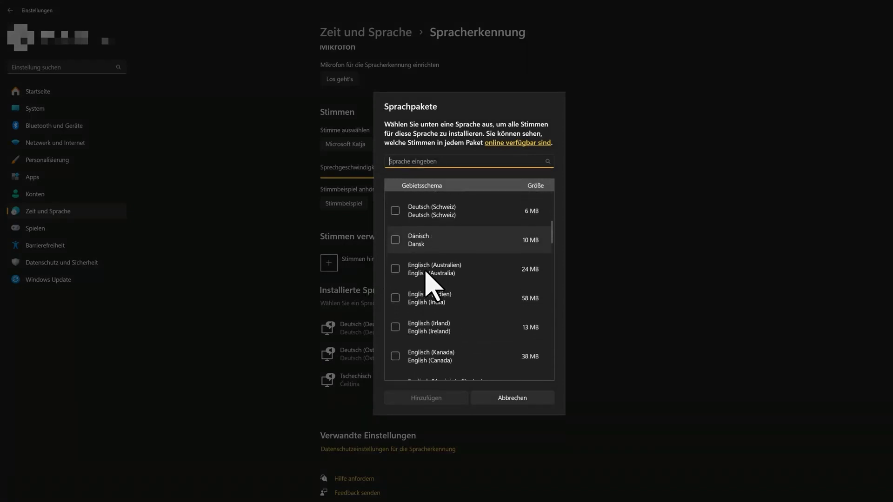
scroll(425, 274, down, 3)
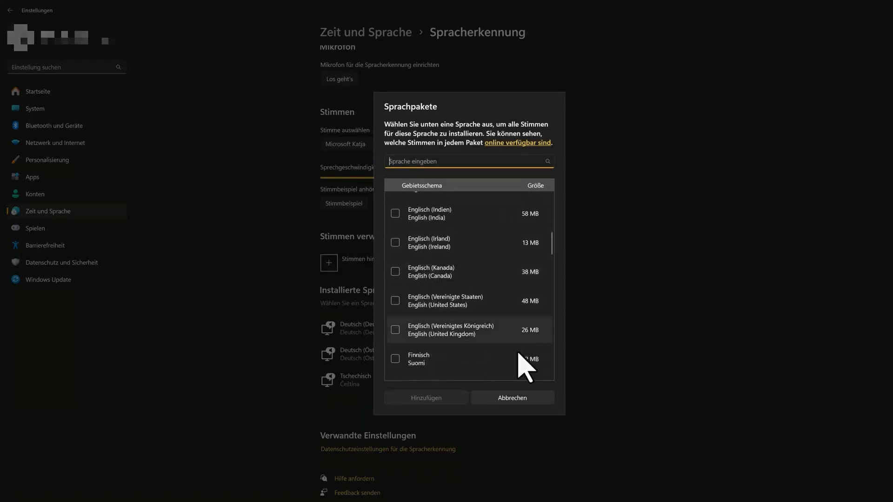
click(527, 399)
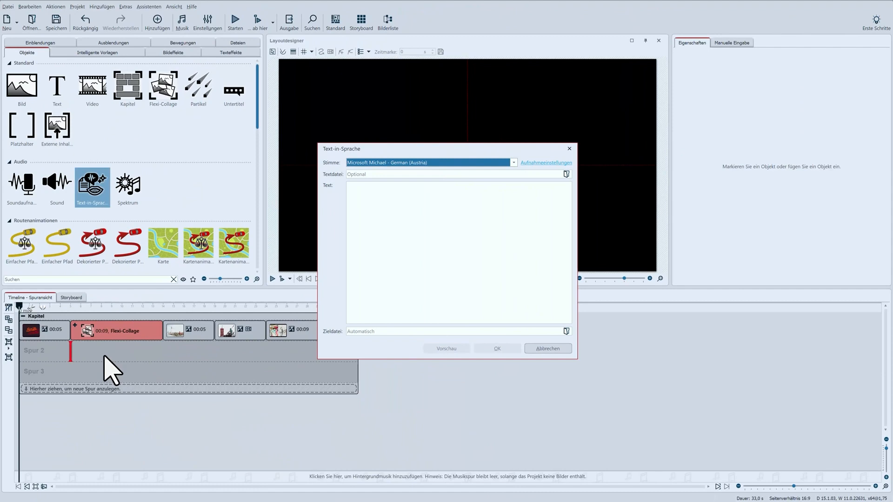
Back in the slideshow project, enter the speech text "Berlin. Stadt der Gegensätze" and preview it with the current voice
click(366, 207)
text(Berlin  Stadt der Gegensätze)
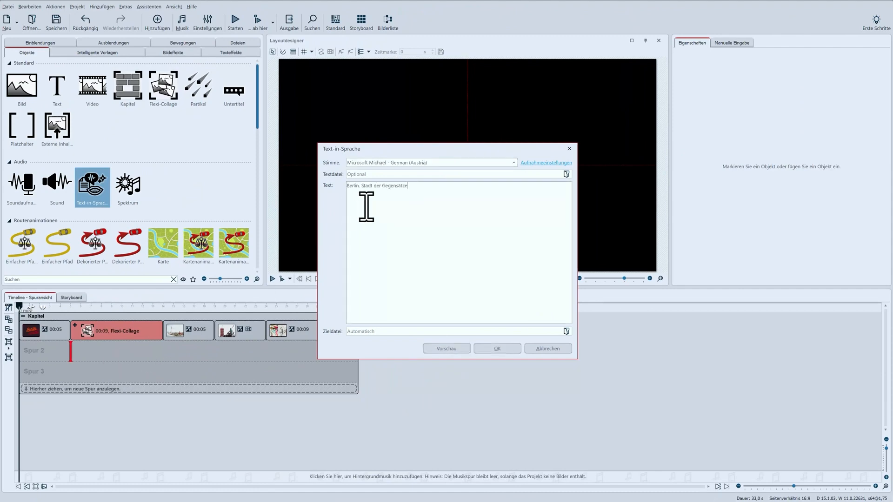
click(446, 349)
Set the voice to Microsoft Stefan - German (Germany), preview the text and generate the speech clip
click(514, 162)
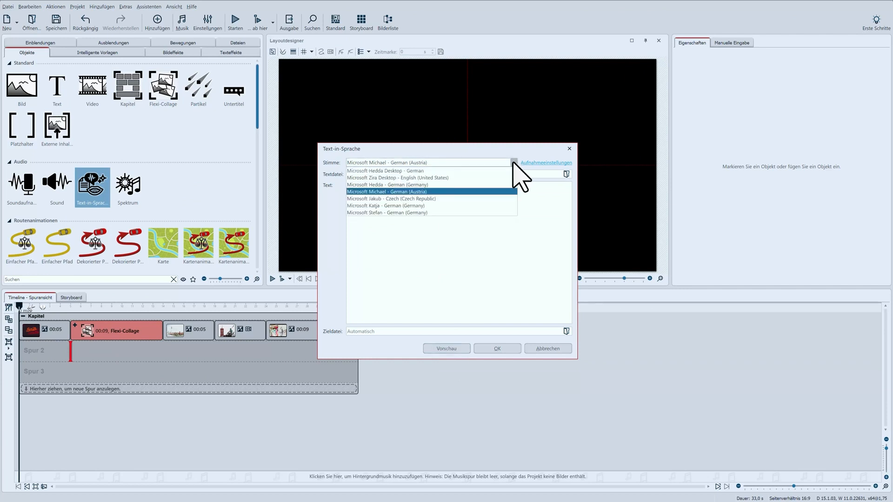
click(493, 212)
click(445, 350)
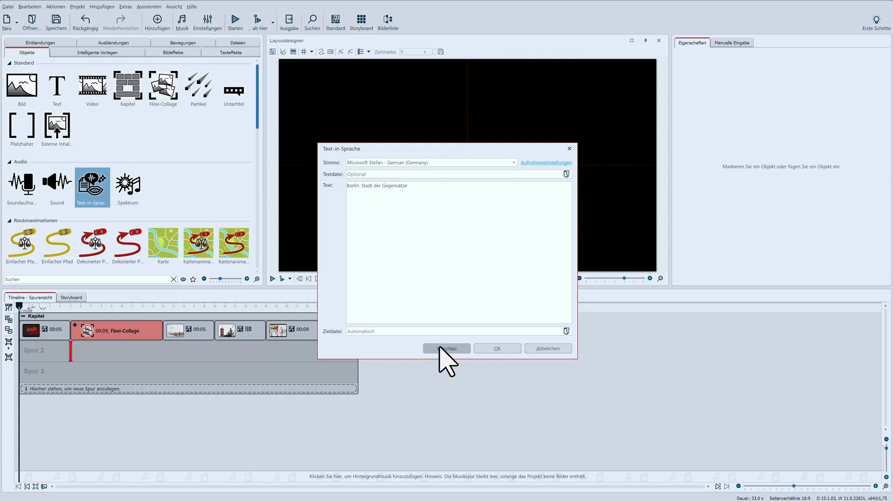
click(495, 351)
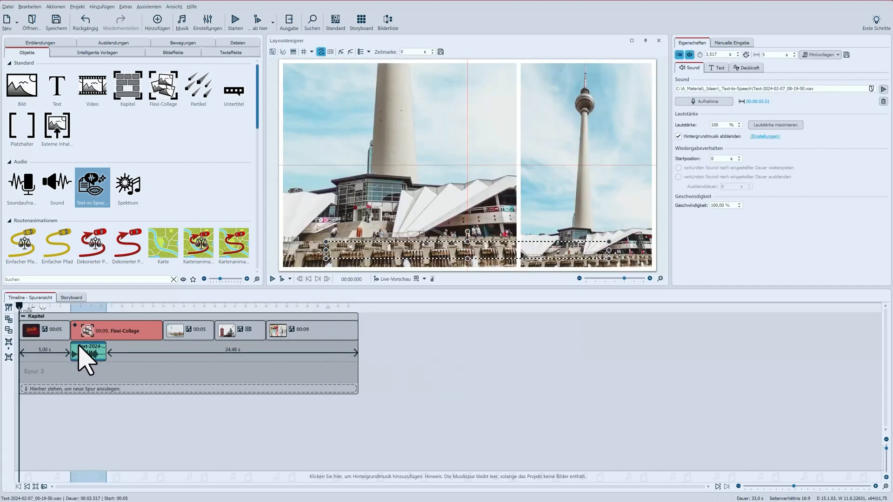
Move the speech clip beneath the first image, starting at 0.7 s, and preview the result from the beginning
drag(84, 347, 39, 348)
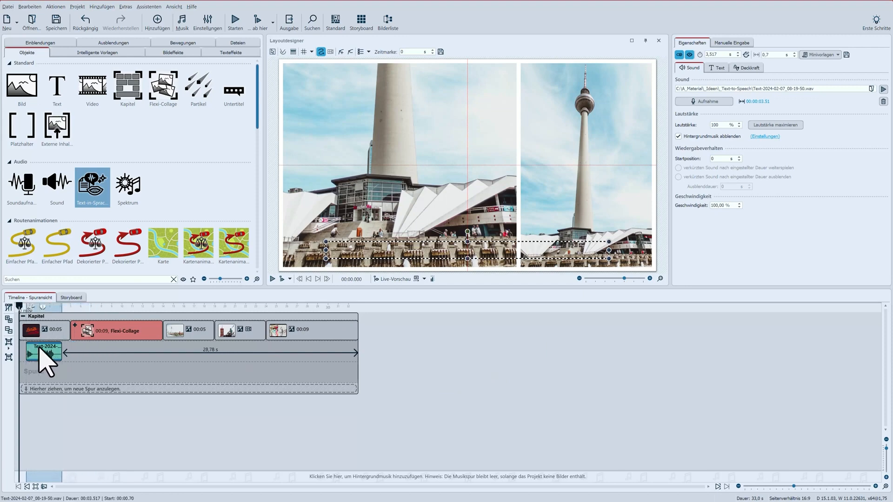
click(272, 279)
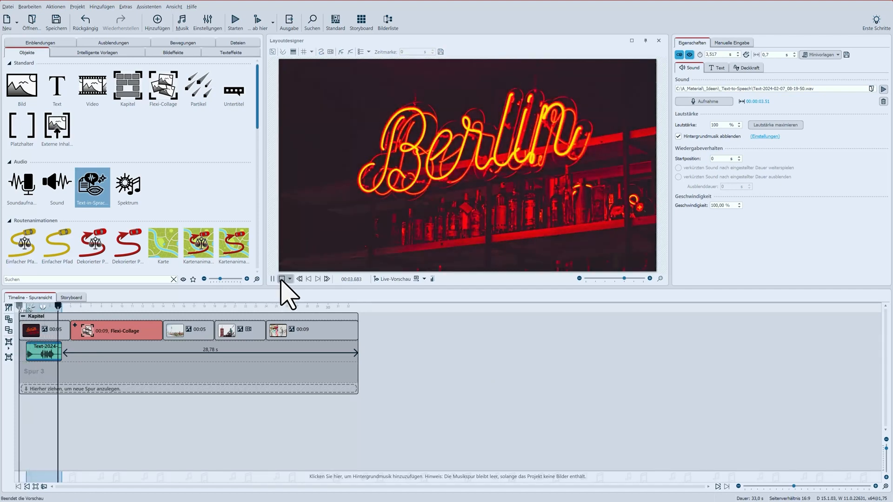
click(281, 280)
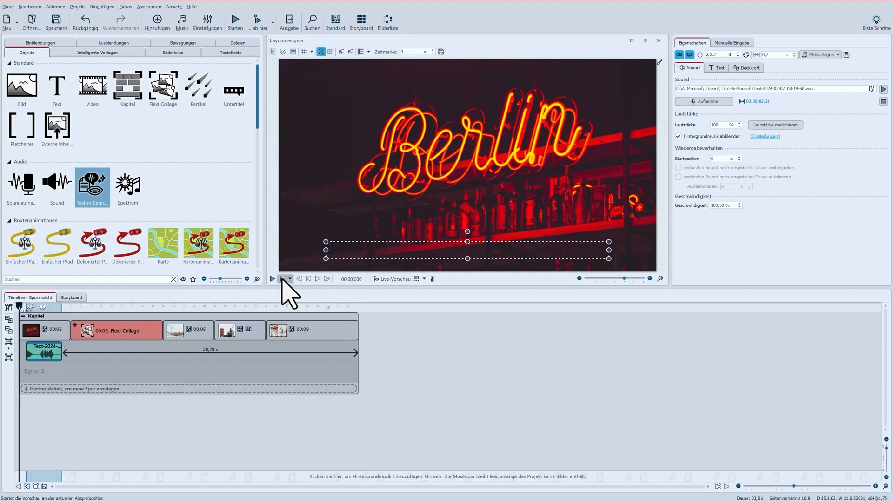
Add a Text-in-Sprache object under the Flexi-Collage with the text "Der Berliner Fernsehturm ist mit 368 Metern das höchste Bauwerk in Deutschland."
drag(82, 179, 84, 350)
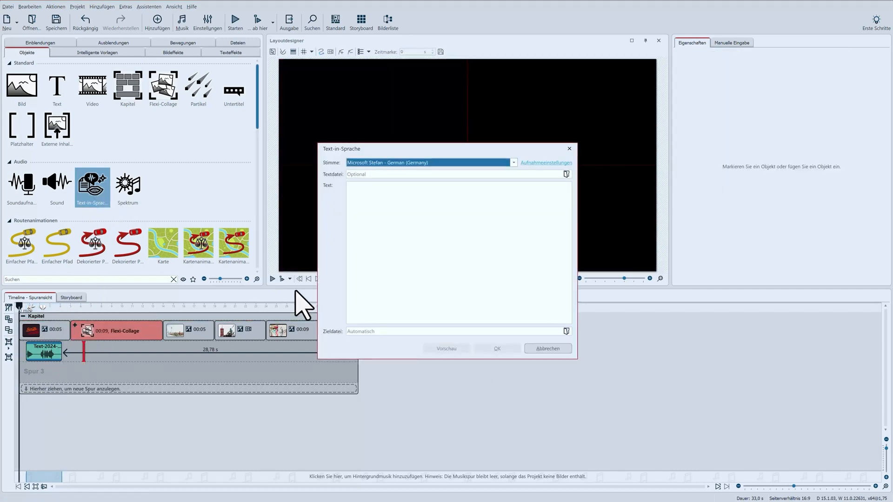
click(437, 233)
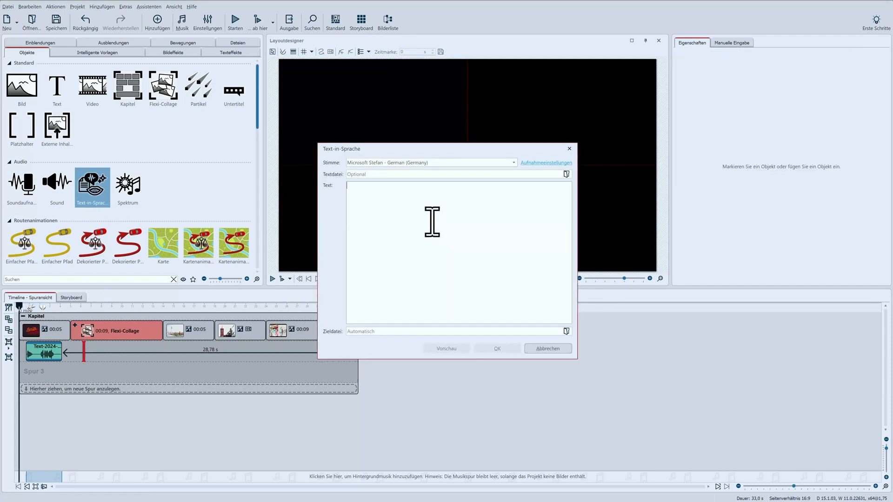
text(Der Berliner Fernsehturm ist mit 368 Metern das höchste Bauwerk in Deutschland.)
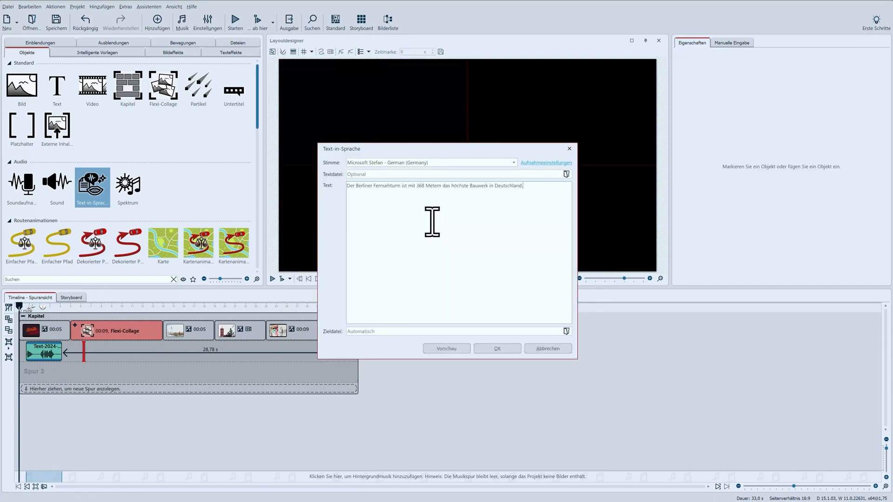
Choose the voice Microsoft Katja - German (Germany) for the Fernsehturm text, preview it and generate the speech clip
click(514, 162)
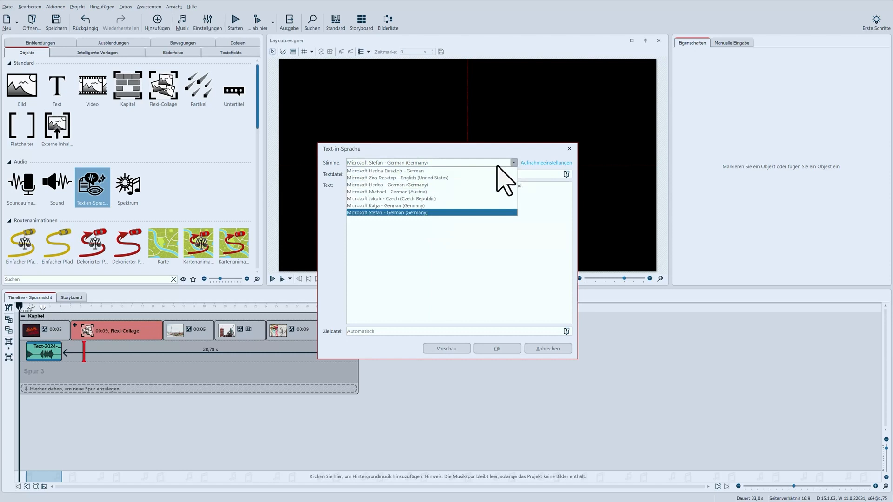
click(402, 205)
click(445, 350)
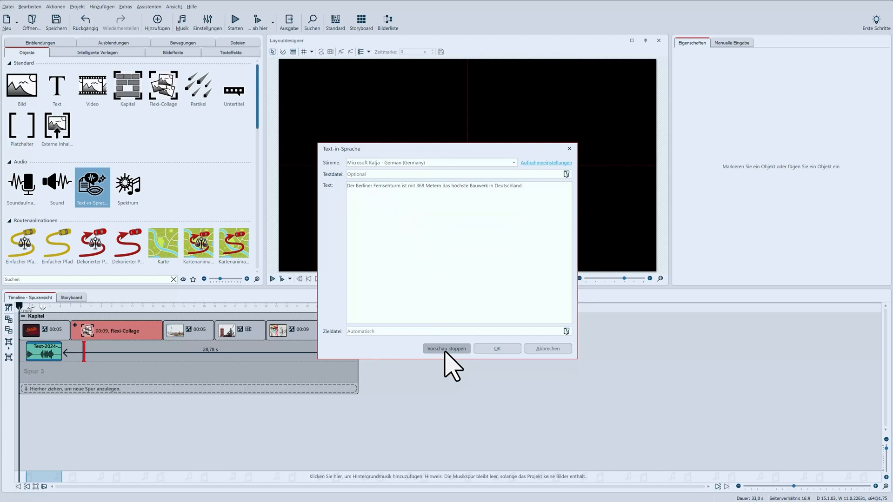
click(493, 350)
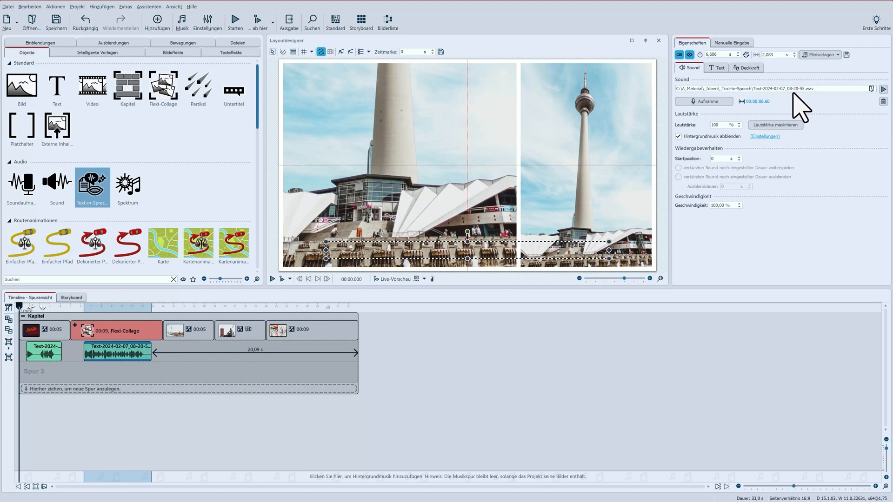
Generate a speech clip below the skyline image: "Gleich daneben: Das rote Rathaus Vor dem Rathaus spprudelt lustig der Neptunbrunnen. Er ist ein beliebter Treffpunkt im Sommer."
mouse_move(93, 195)
mouse_down()
mouse_move(163, 342)
mouse_move(183, 353)
mouse_up()
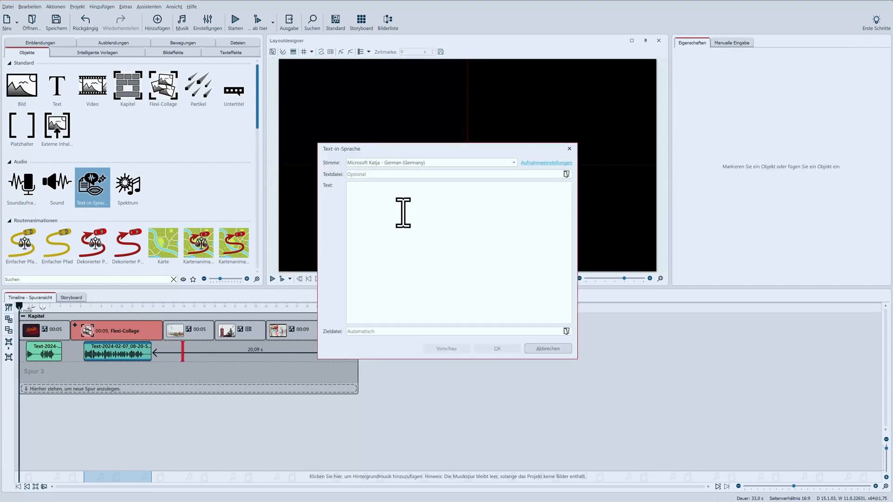
click(437, 215)
text(Gleich daneben: Das rote Rathaus. Vor dem Rathaus sprudelt lustig der Neptunbrunnen. Er ist ein beliebter Treffpunkt im Sommer.)
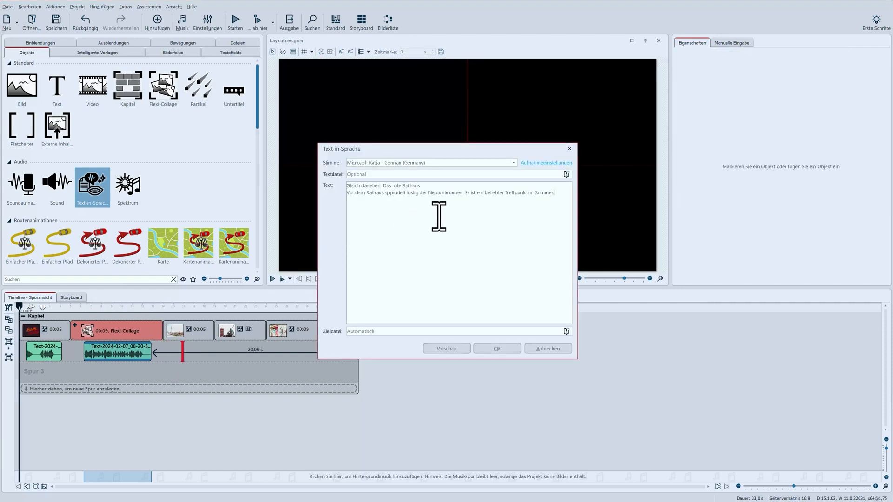
click(500, 349)
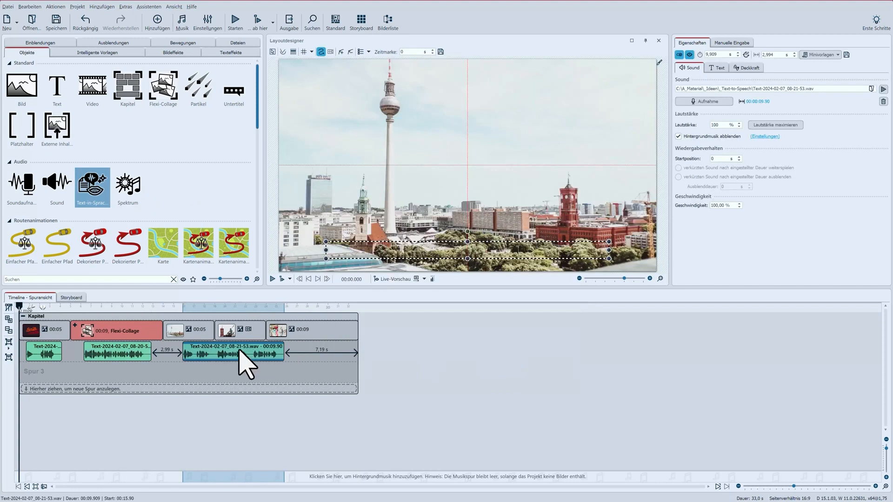
Preview the third speech clip together with its images, starting playback at about 15.7 s
click(180, 308)
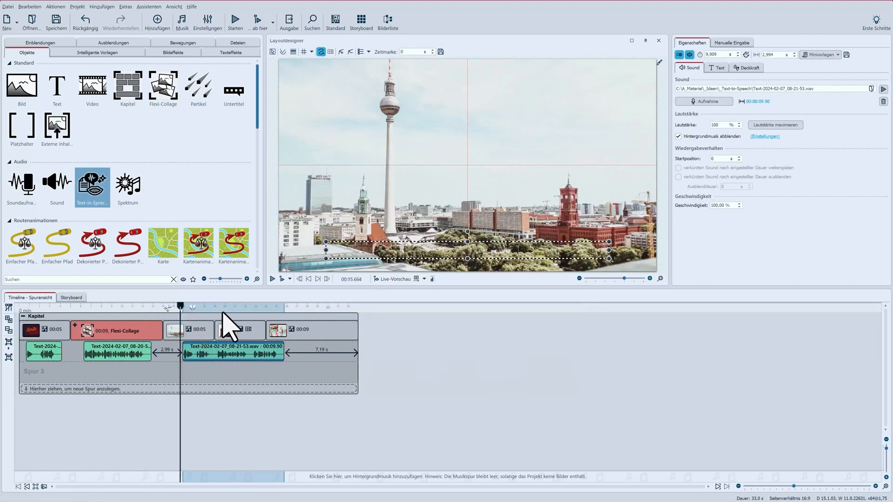
click(282, 279)
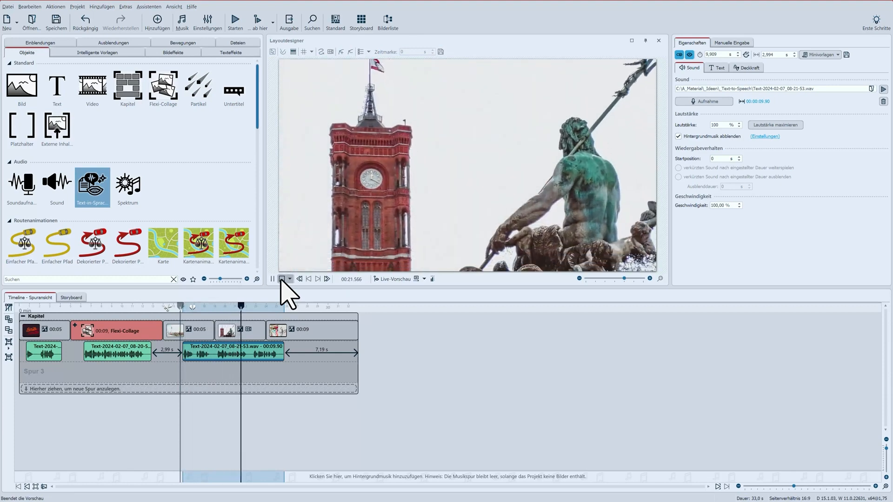
click(282, 279)
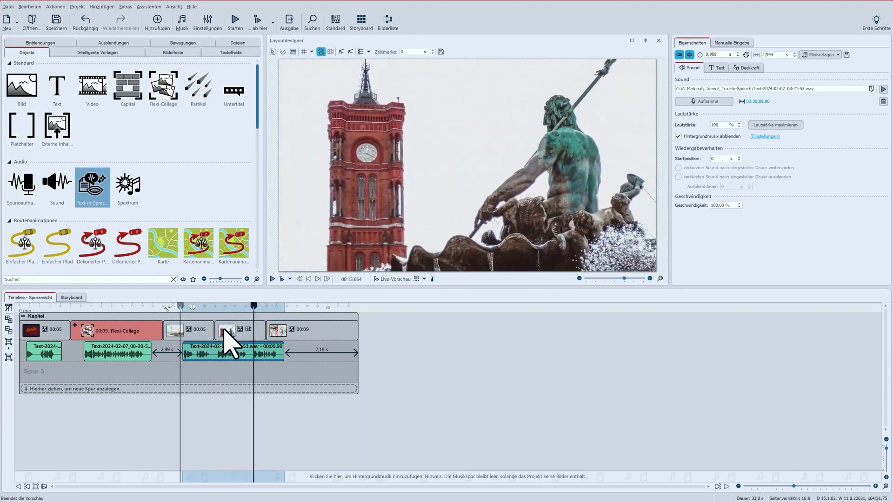
Split the third speech clip at about 18.96 s and move its first part earlier to leave a pause of about 1.3 s
click(214, 306)
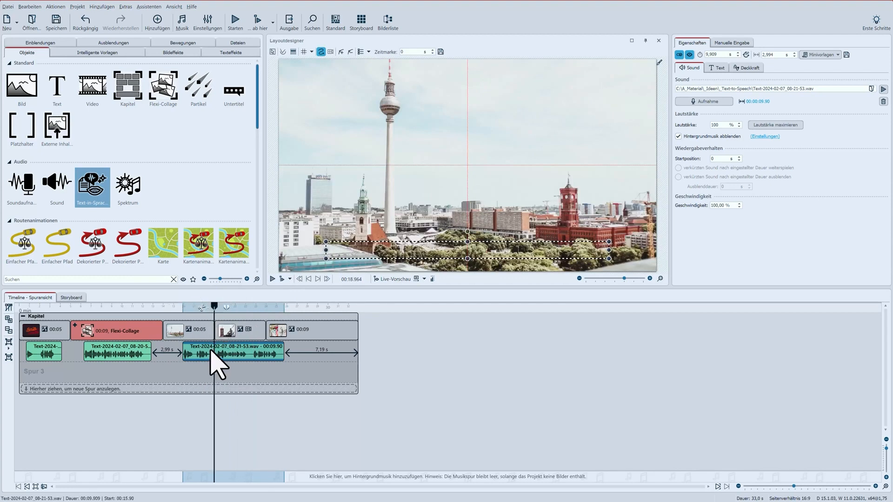
click(202, 307)
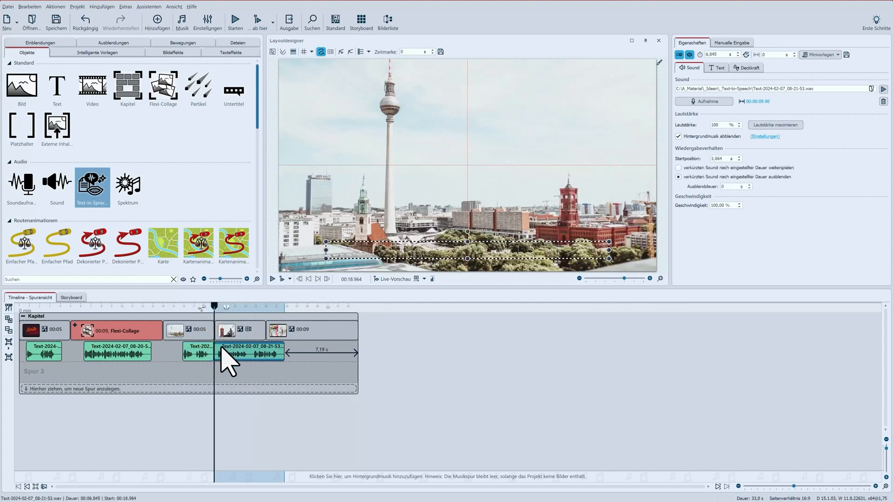
drag(198, 358, 184, 357)
Open the spoken text of the clip containing the second part of the Rathaus narration for review, and close it without changes
click(235, 356)
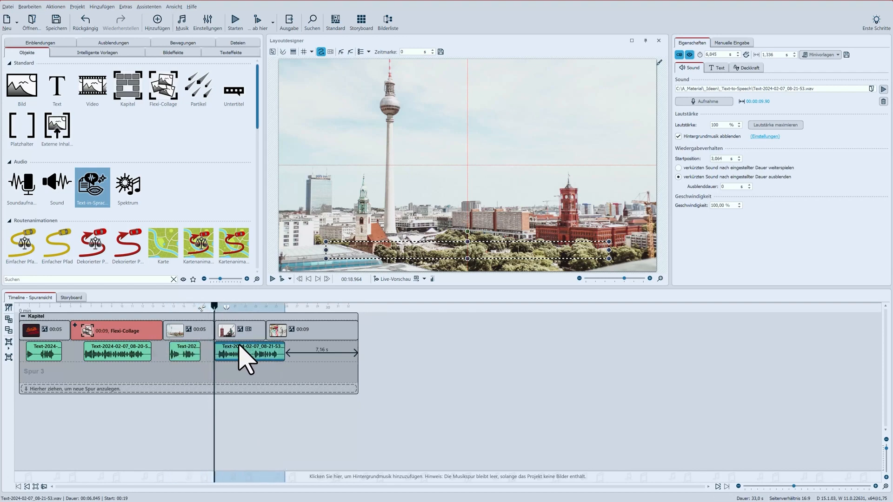
right_click(242, 348)
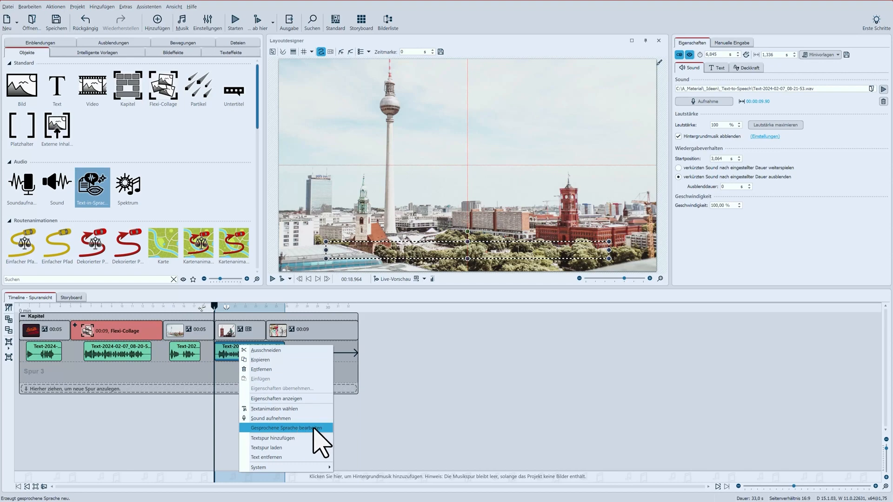
click(321, 441)
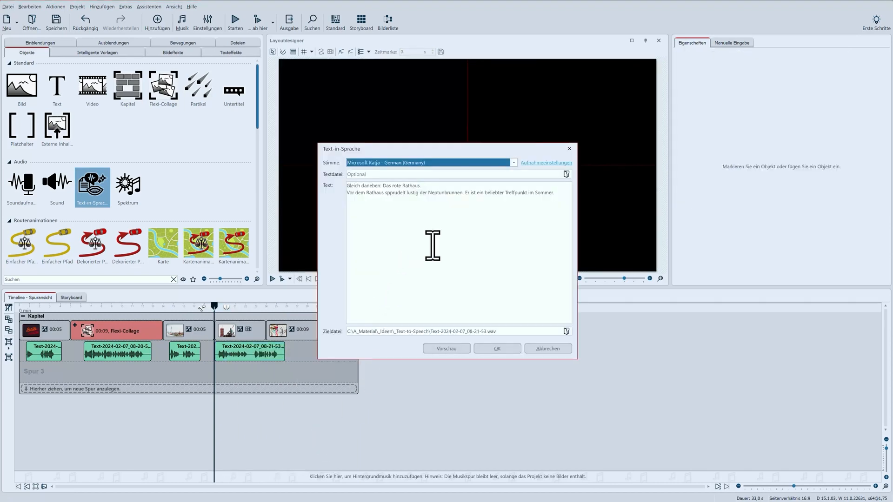
click(536, 349)
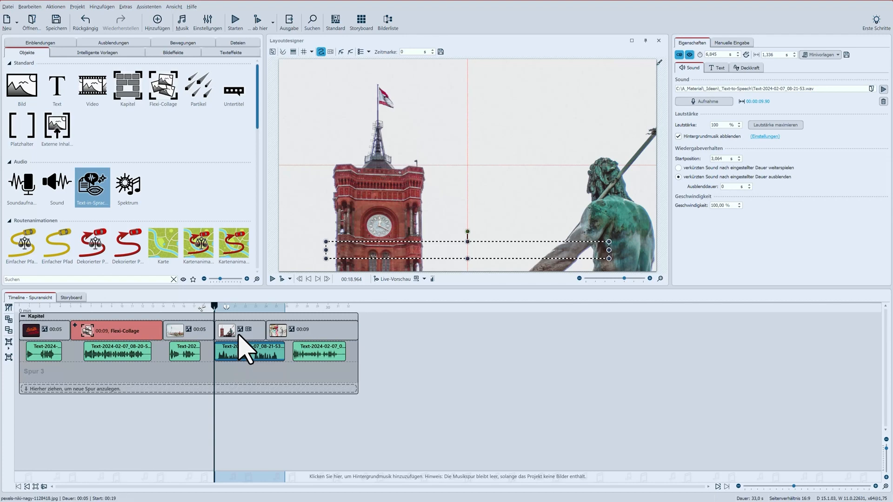
Extend the Rathaus and Neptune fountain image to 7 s with intelligent scaling, adapting only its camera pan (Kameraschwenk)
click(238, 335)
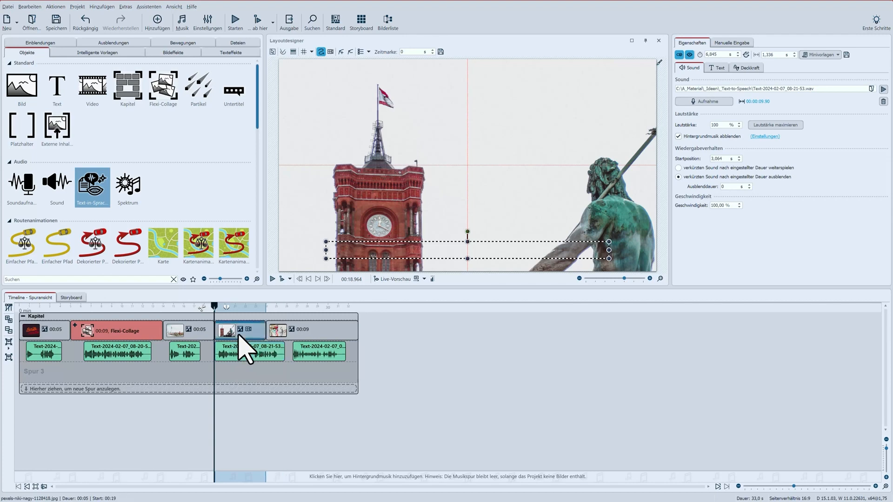
click(330, 52)
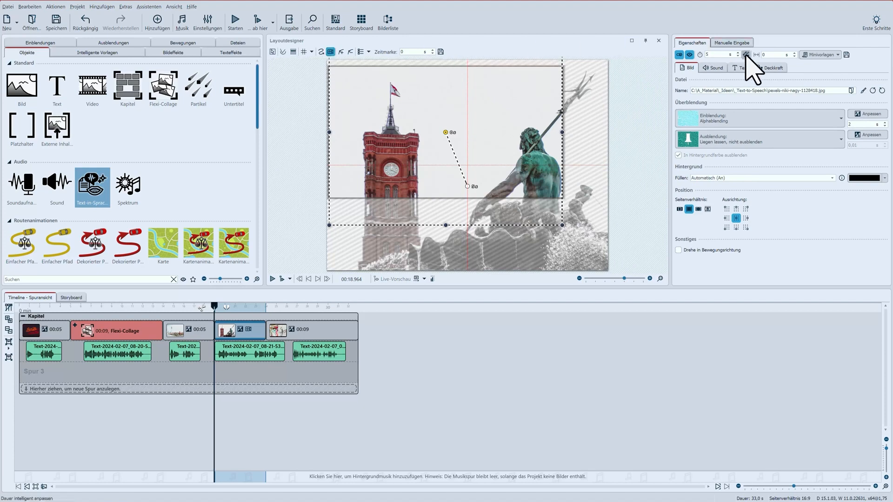
click(228, 354)
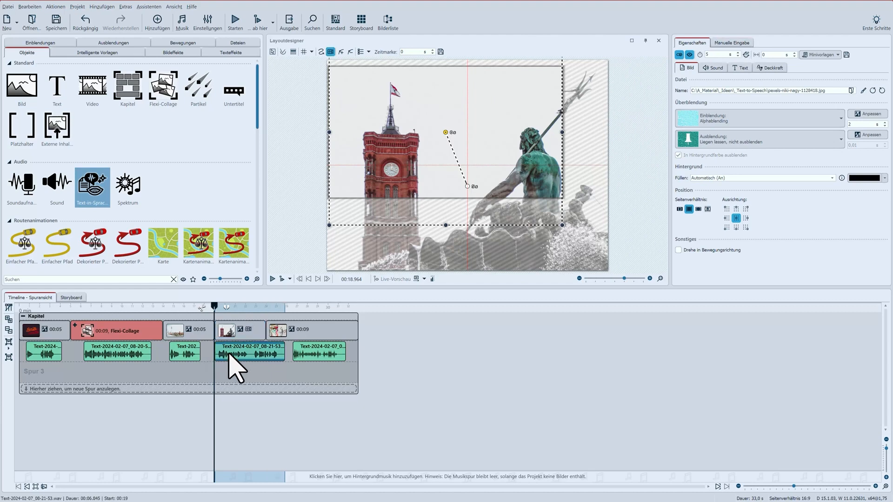
click(236, 331)
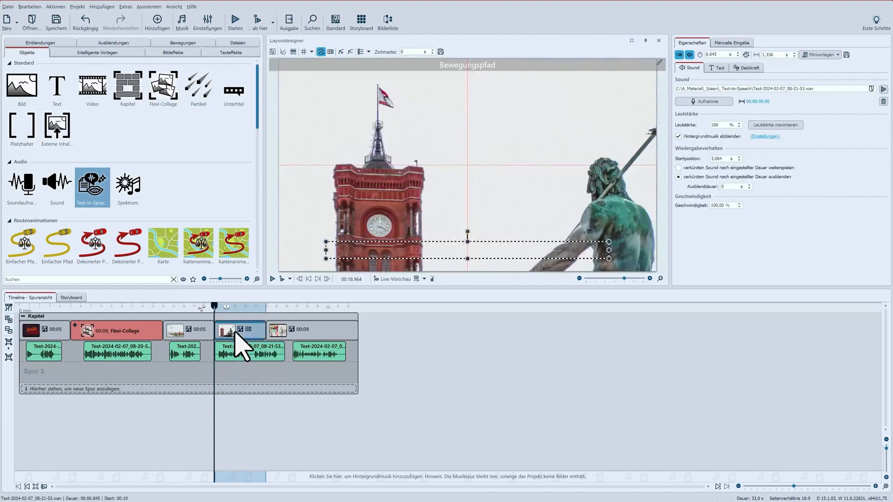
click(746, 55)
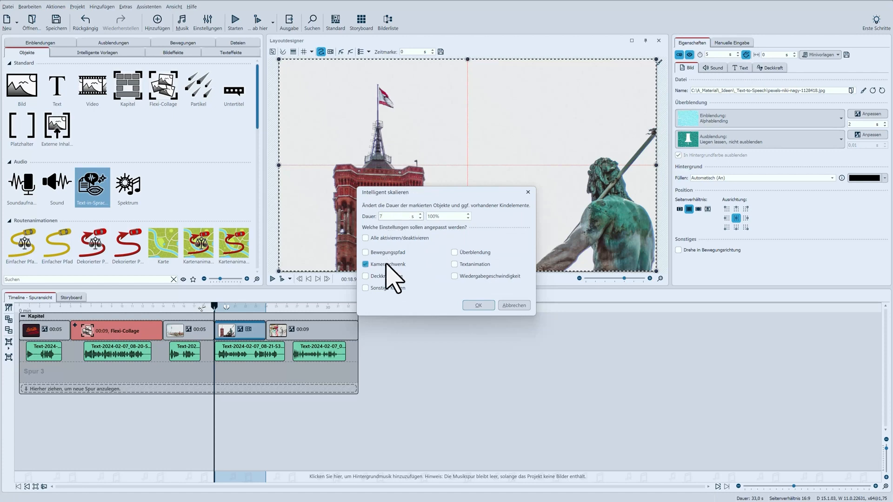
click(482, 305)
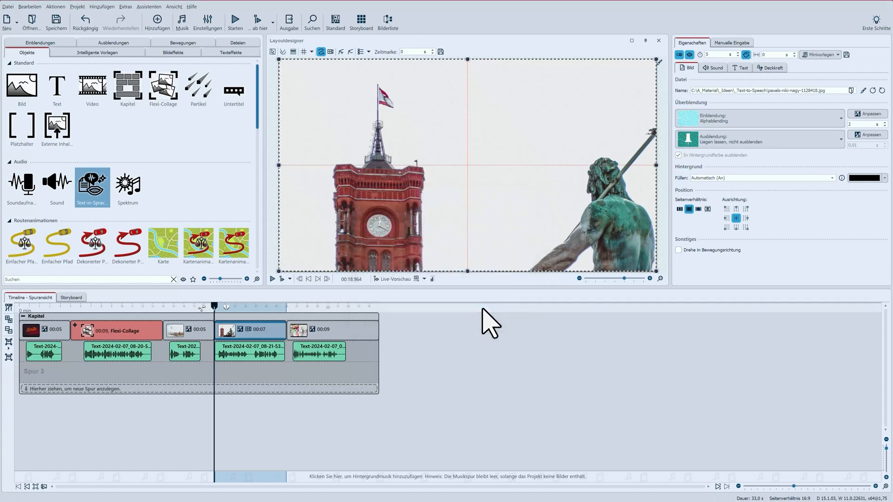
Inspect the end marker of the Rathaus image's camera pan and preview the slideshow with narration from about 14.4 s
click(330, 51)
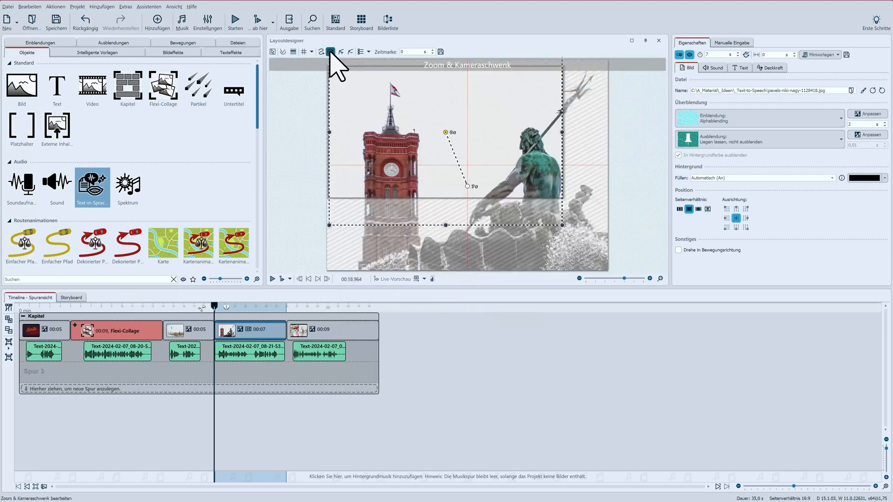
click(467, 186)
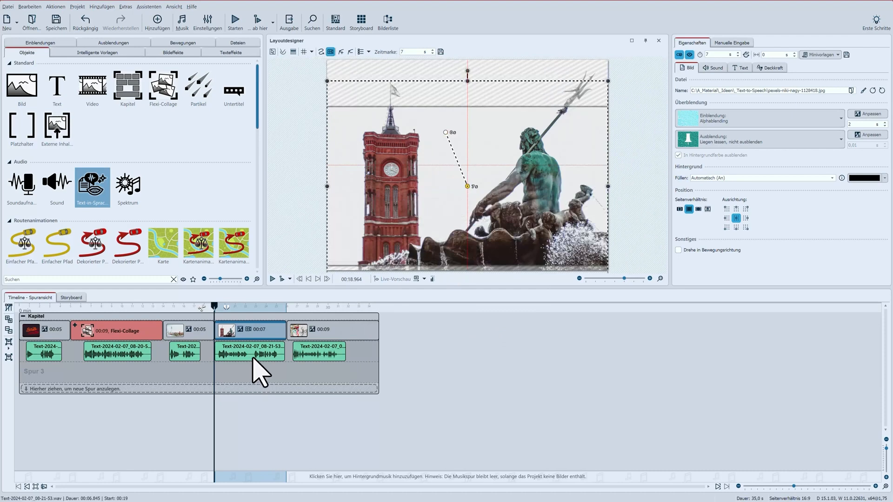
click(169, 307)
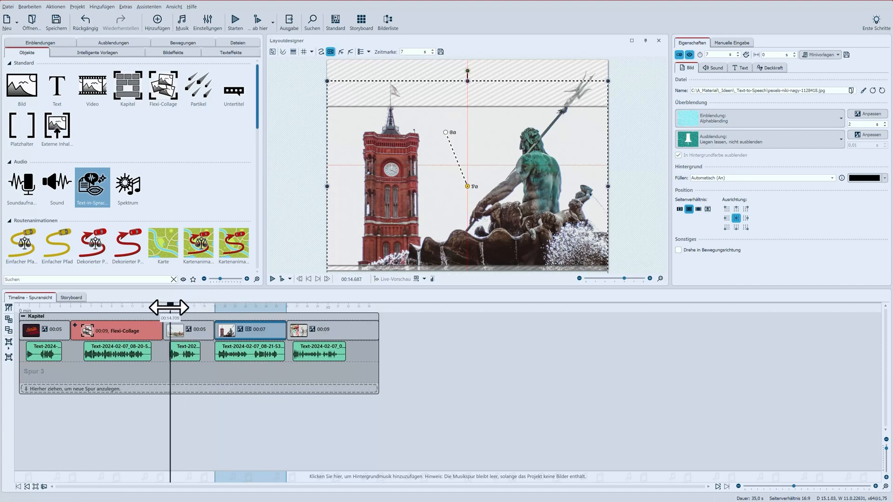
click(280, 279)
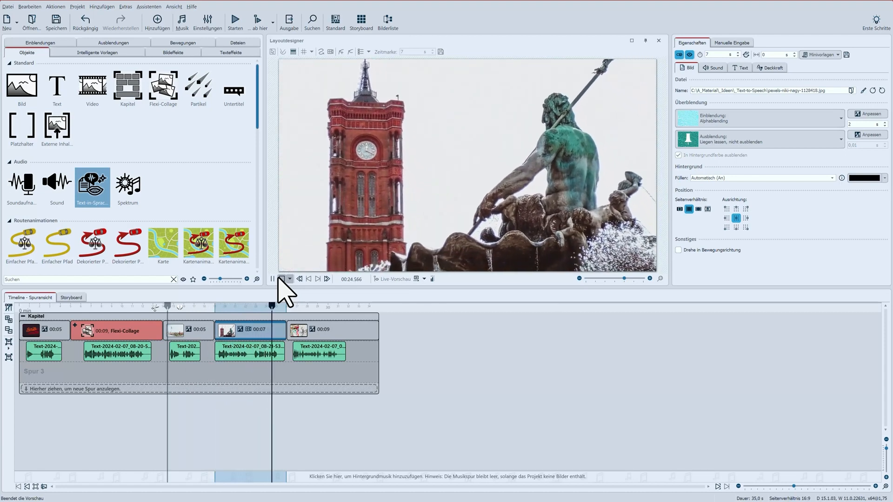
click(281, 278)
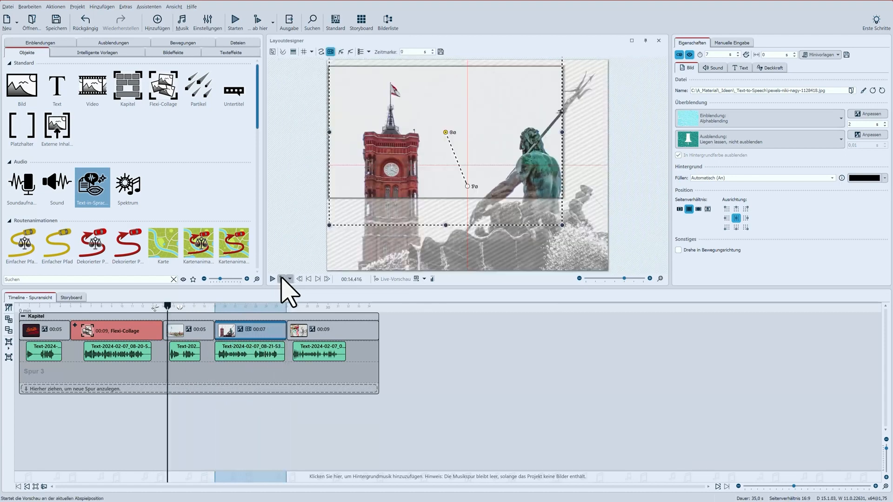
Try a playback speed of 150% for the speech clip below the Rathaus image
click(255, 355)
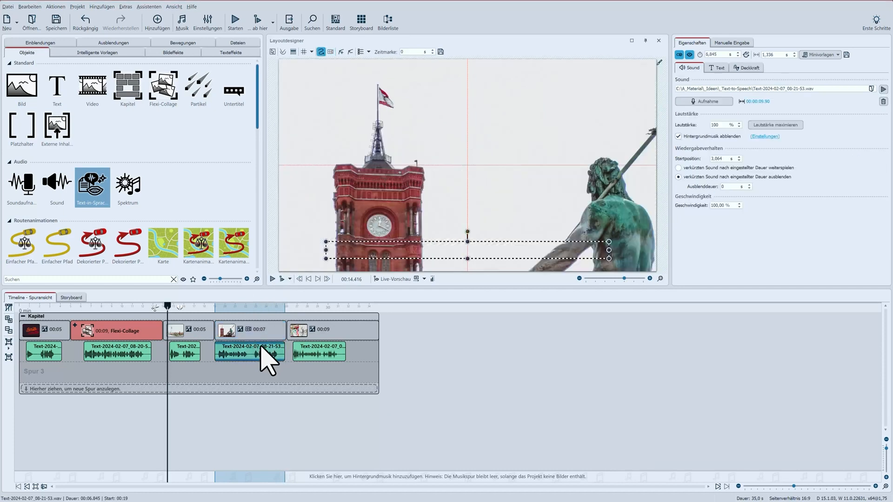
double_click(713, 205)
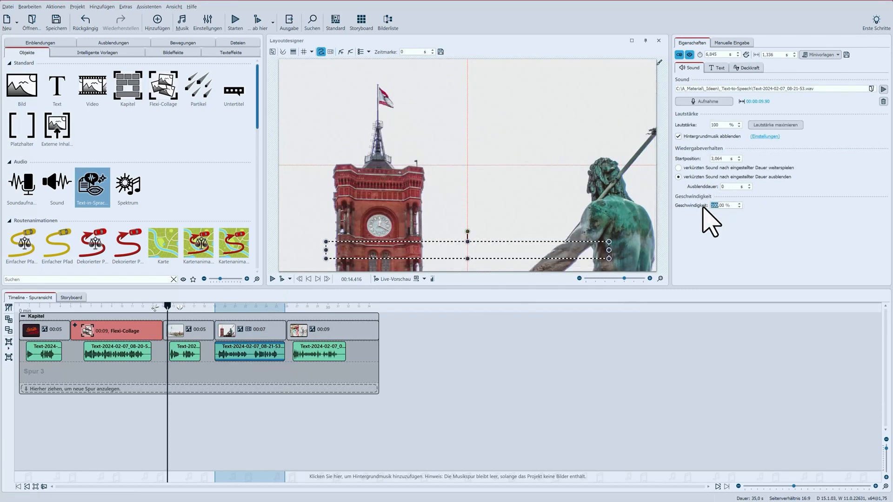
text(150)
key(Return)
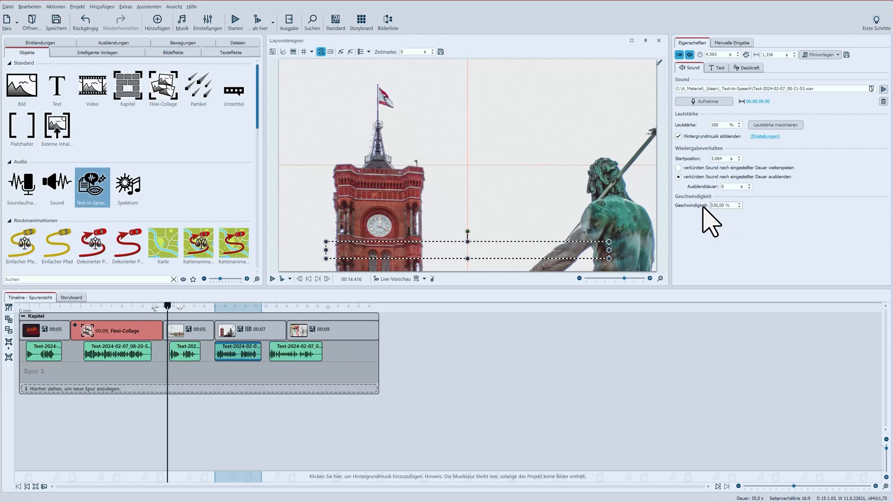
Preview the sped-up speech clip together with the Rathaus image, starting playback at about 18.6 s
click(210, 306)
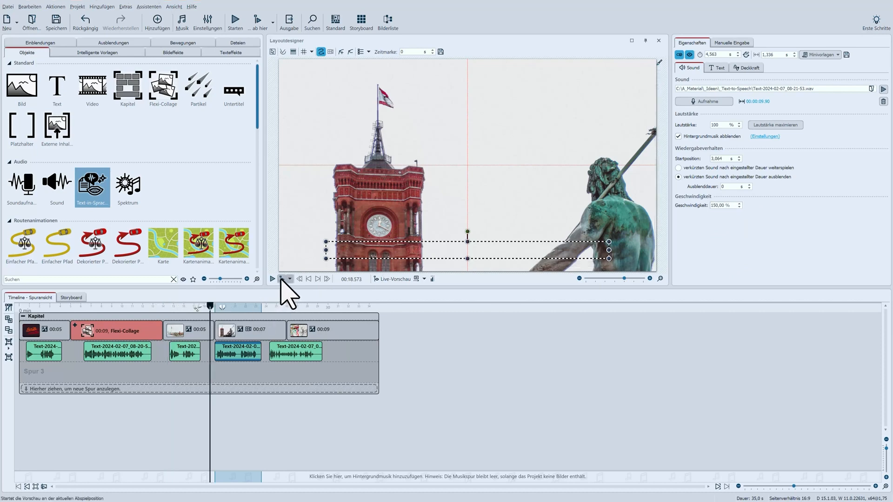
click(281, 279)
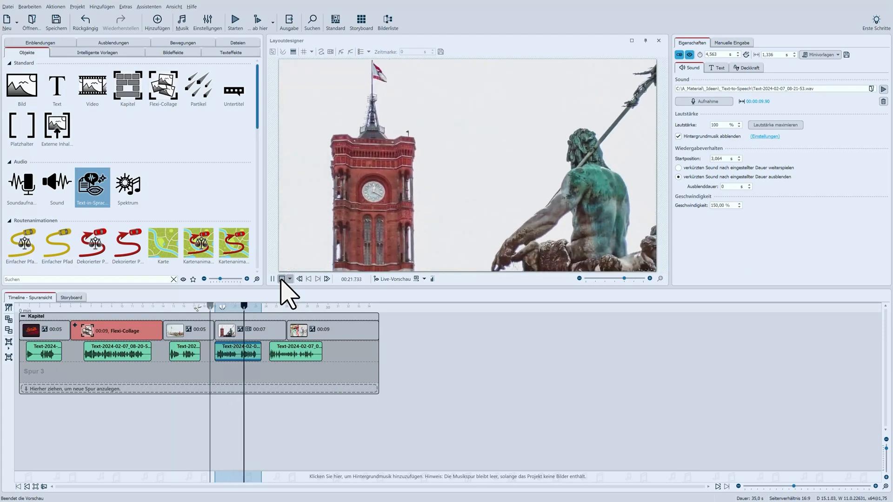
click(282, 279)
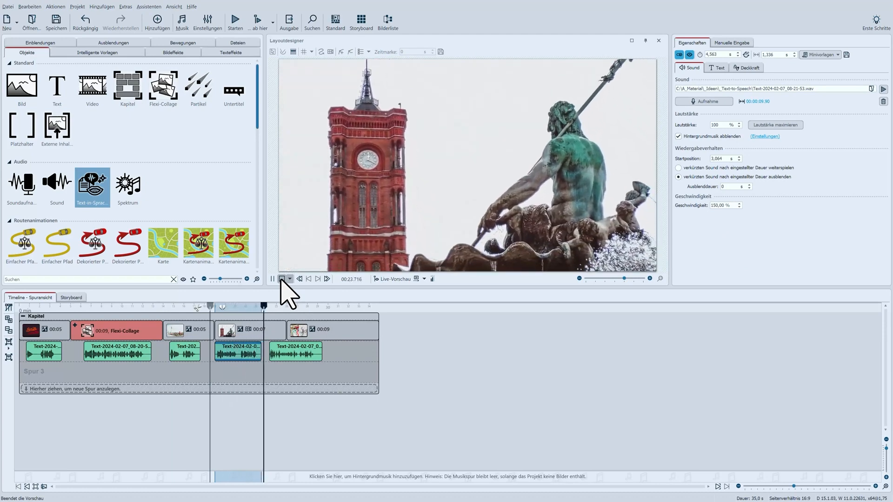
Set the playback speed of the speech clip below the Rathaus image to 120%
double_click(713, 205)
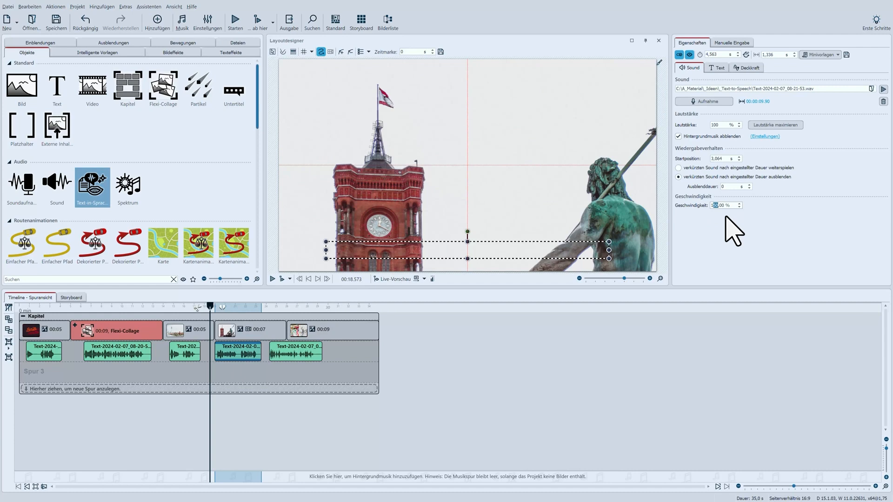
text(120)
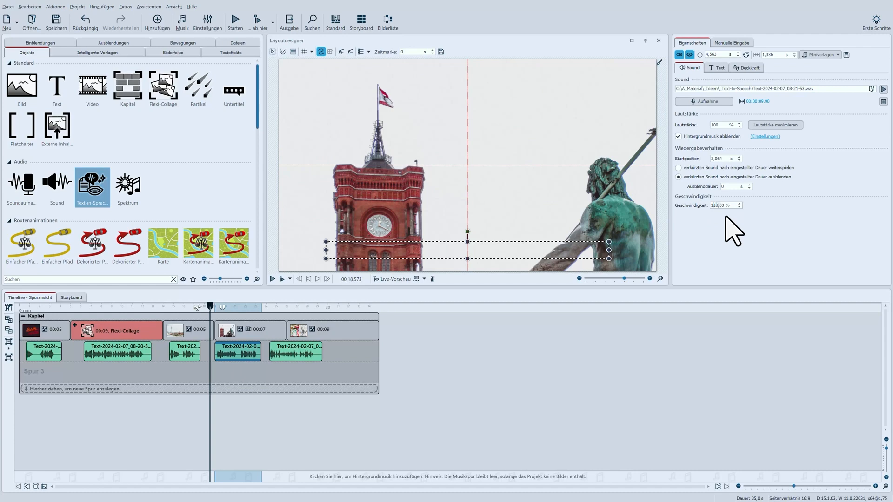